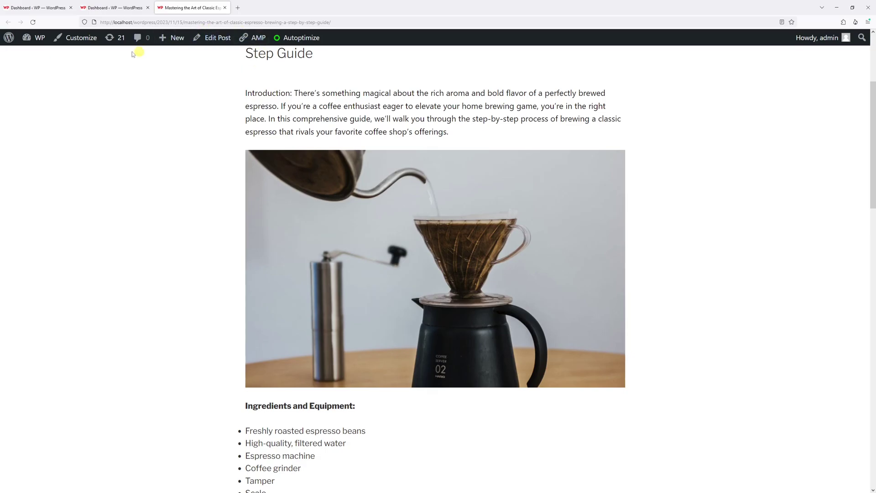
- Return to the WordPress dashboard and open the Media Library
{"action": "left_click", "coordinate": [40, 7]}
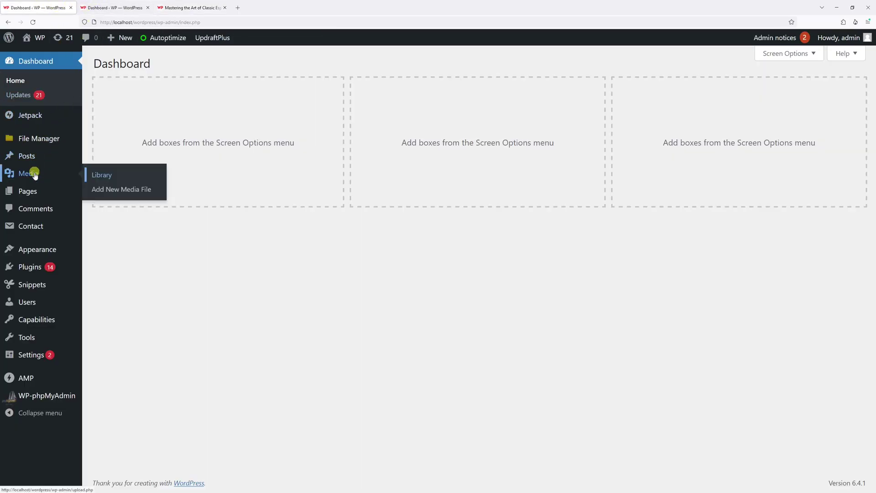
{"action": "left_click", "coordinate": [101, 174]}
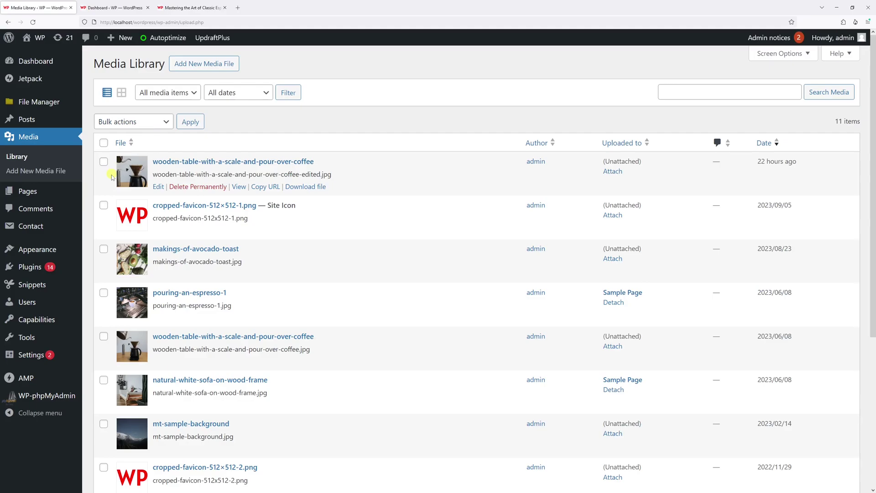
{"action": "mouse_move", "coordinate": [197, 305]}
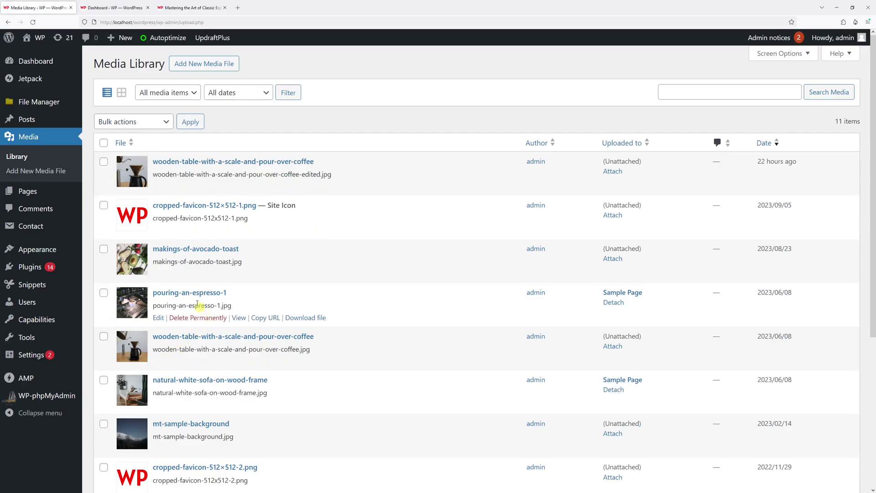
- Paste the caption 'A traditional espresso machine dispensing a shot of espresso.' on pouring-an-espresso-1 and update
{"action": "left_click", "coordinate": [180, 294]}
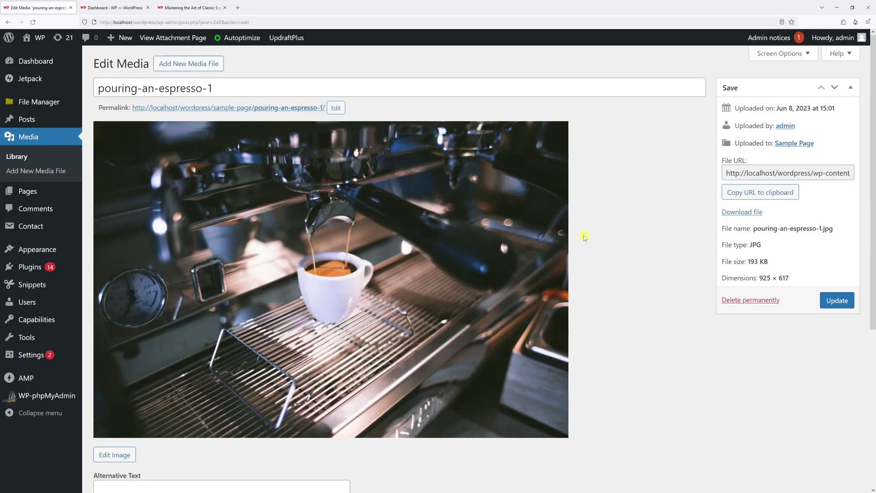
{"action": "scroll", "coordinate": [545, 233], "scroll_direction": "down", "scroll_amount": 5}
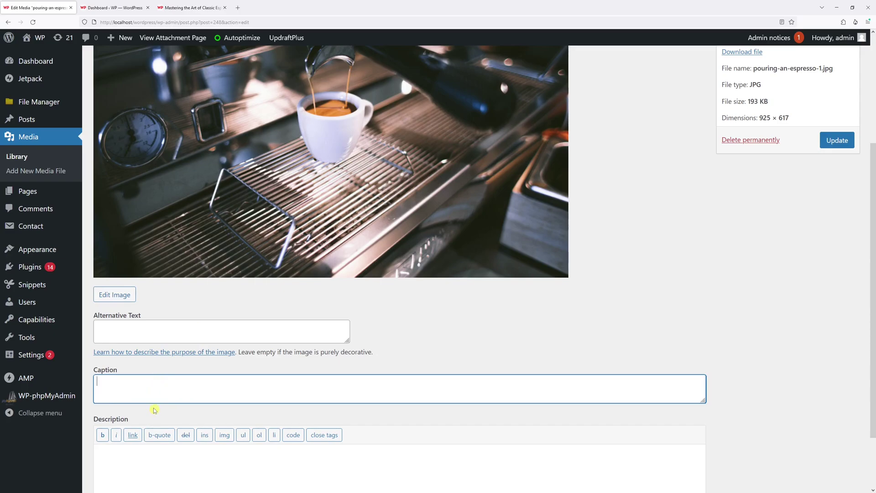
{"action": "type", "text": "A traditional espresso machine dispensing a shot of espresso."}
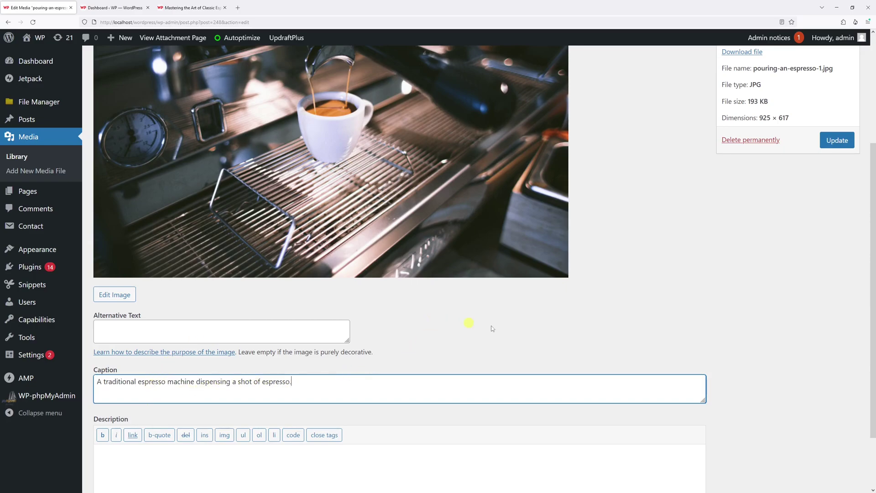
{"action": "left_click", "coordinate": [837, 140]}
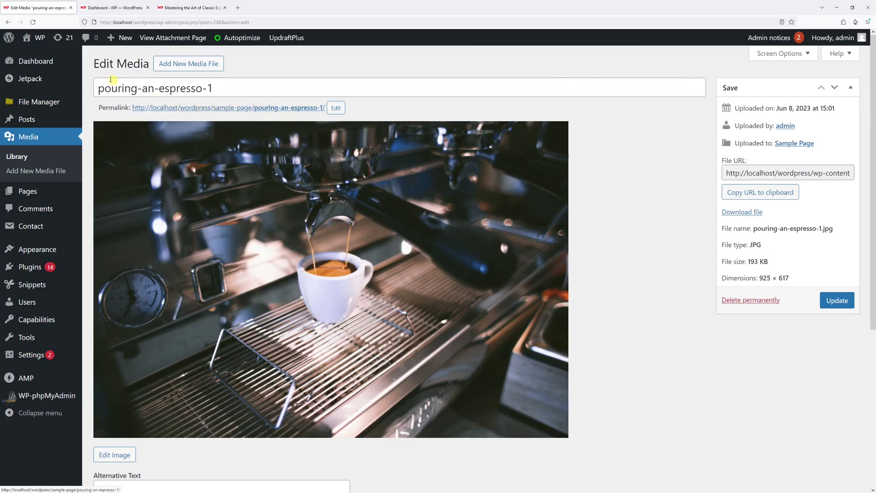
{"action": "mouse_move", "coordinate": [26, 120]}
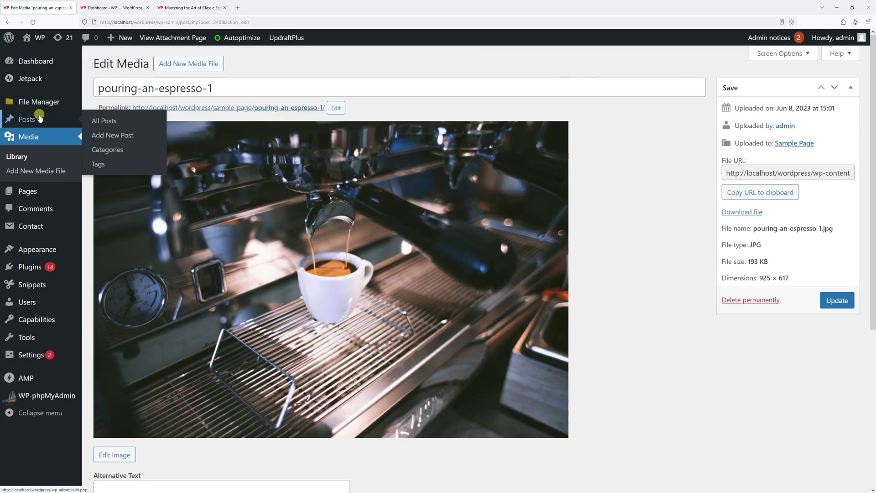
- Open the espresso brewing post from All Posts and insert an Image block above the introduction
{"action": "left_click", "coordinate": [105, 122]}
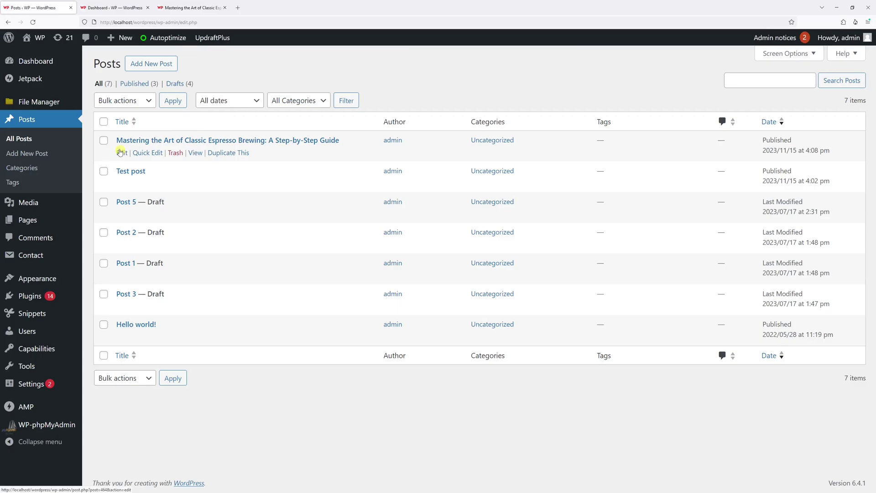
{"action": "left_click", "coordinate": [122, 153]}
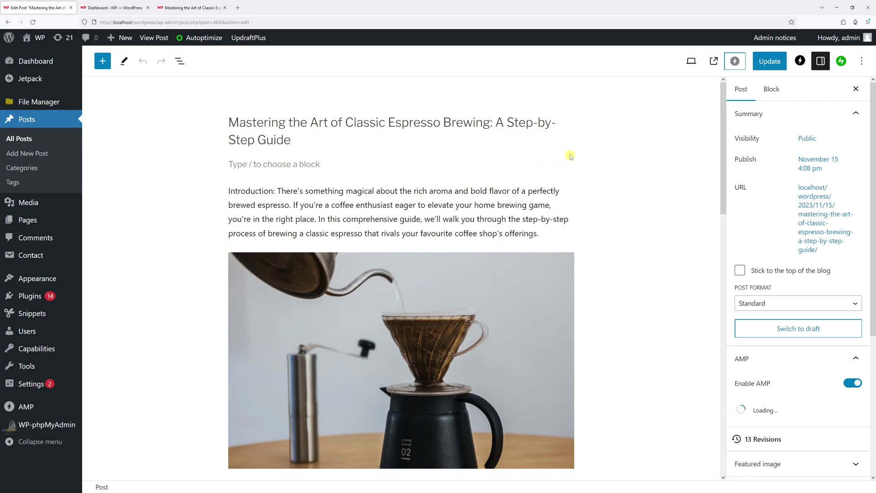
{"action": "left_click", "coordinate": [317, 165]}
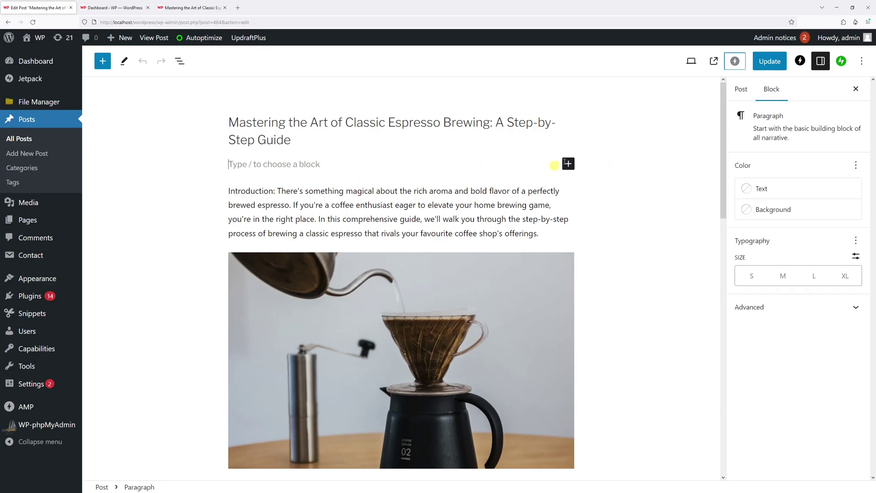
{"action": "left_click", "coordinate": [568, 163]}
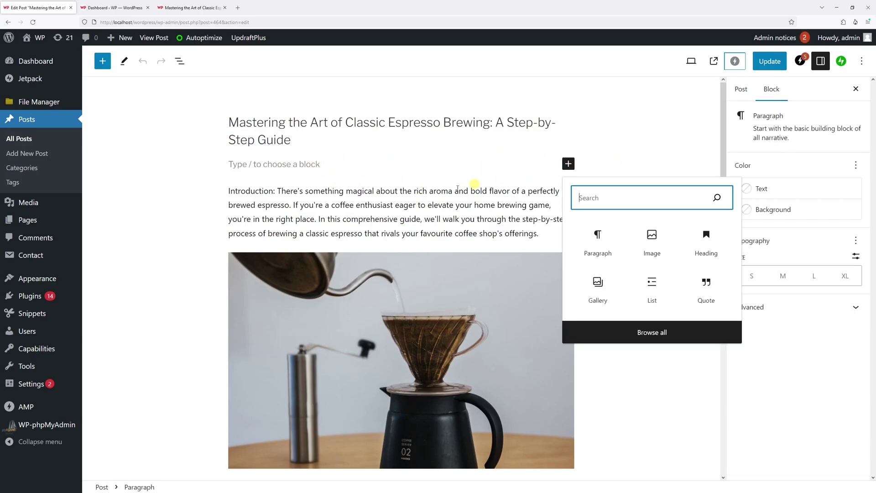
{"action": "left_click", "coordinate": [637, 242]}
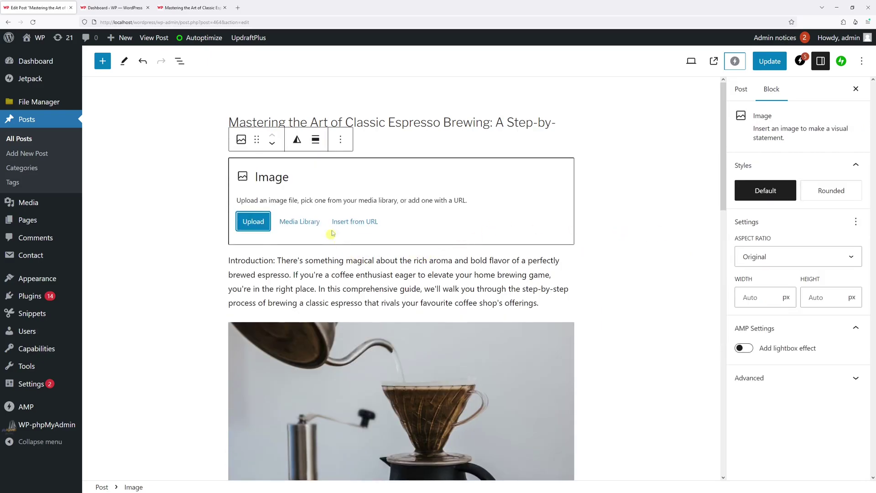
- Fill the image block with the espresso machine photo from the Media Library and update the post
{"action": "left_click", "coordinate": [300, 221]}
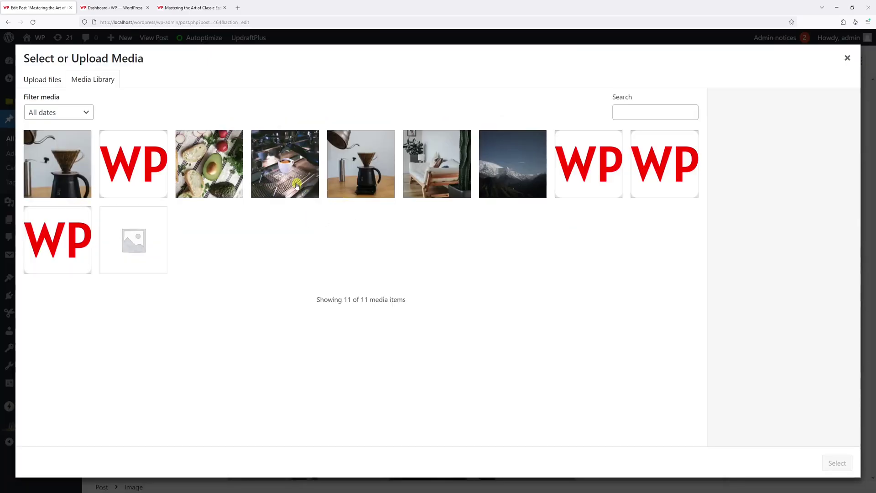
{"action": "left_click", "coordinate": [285, 168]}
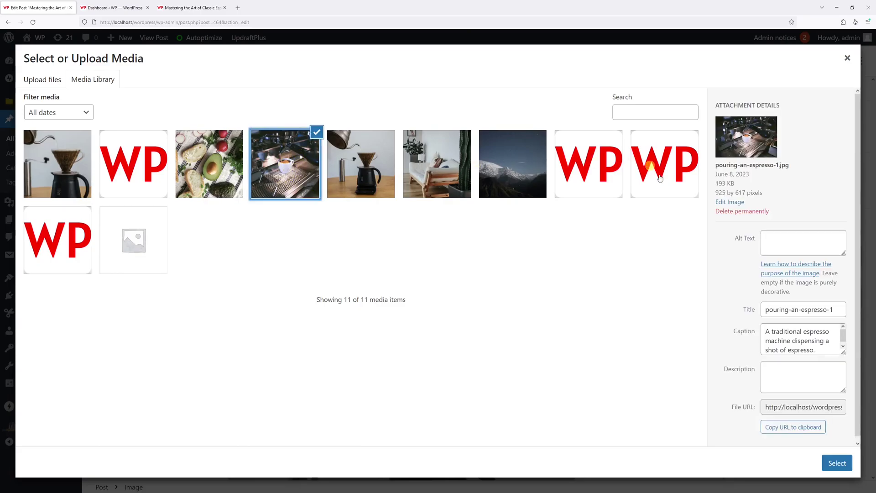
{"action": "left_click", "coordinate": [836, 464]}
{"action": "scroll", "coordinate": [451, 238], "scroll_direction": "down", "scroll_amount": 1}
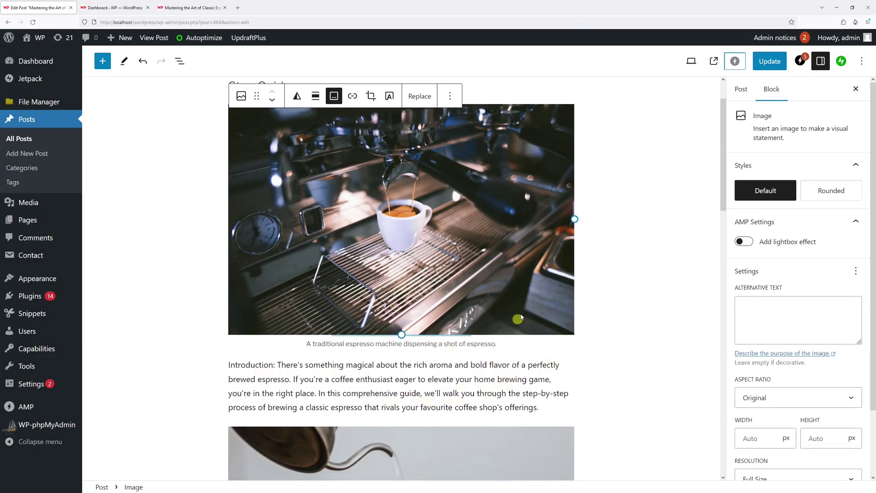
{"action": "left_click", "coordinate": [769, 63]}
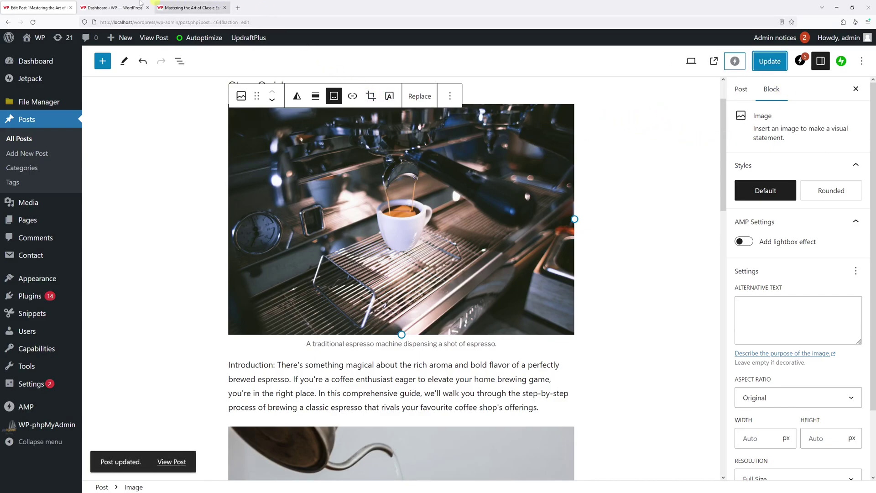
{"action": "left_click", "coordinate": [115, 8]}
- Reload the live espresso post to see the captioned espresso machine photo
{"action": "left_click", "coordinate": [192, 7]}
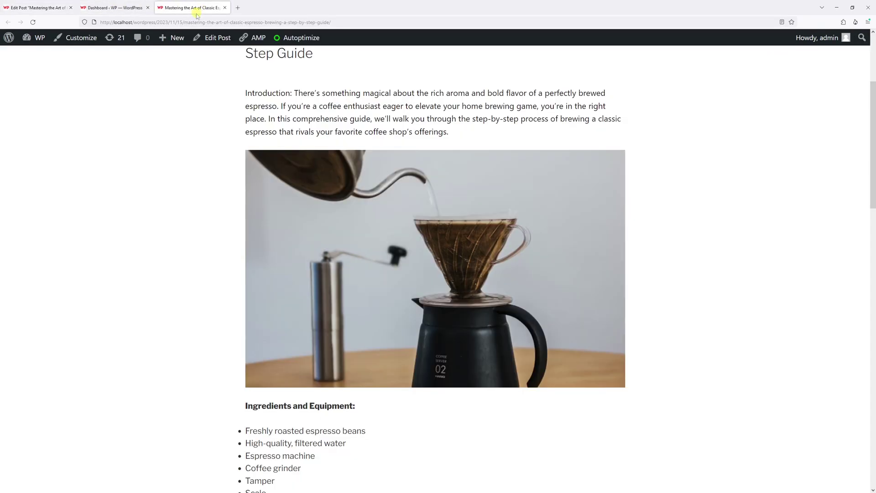
{"action": "key", "text": "F5"}
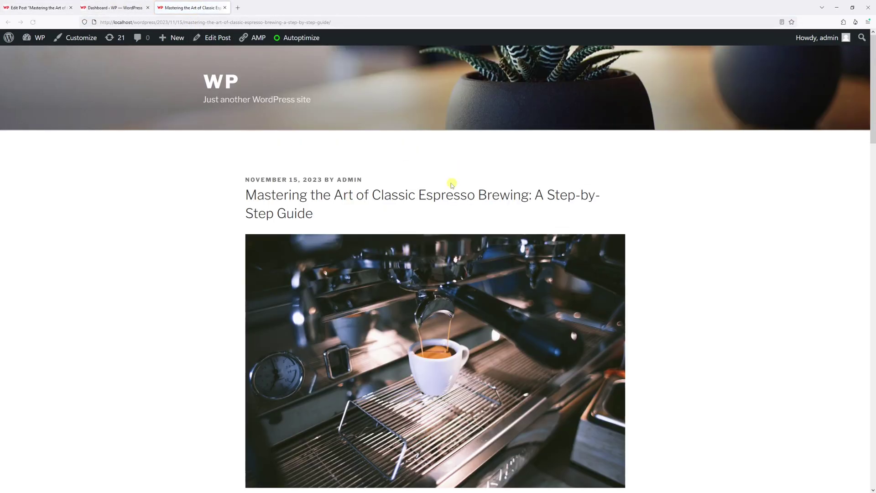
{"action": "scroll", "coordinate": [450, 182], "scroll_direction": "down", "scroll_amount": 3}
{"action": "scroll", "coordinate": [601, 355], "scroll_direction": "down", "scroll_amount": 2}
{"action": "scroll", "coordinate": [602, 356], "scroll_direction": "down", "scroll_amount": 2}
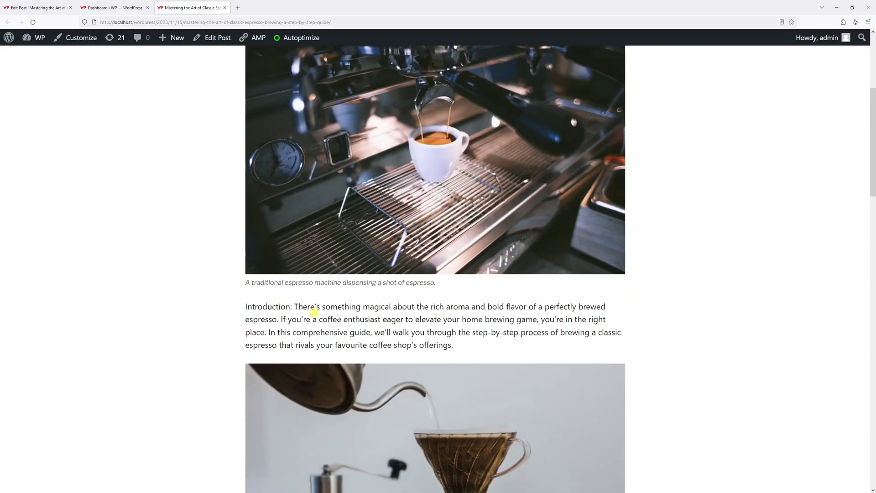
{"action": "scroll", "coordinate": [692, 192], "scroll_direction": "down", "scroll_amount": 3}
{"action": "scroll", "coordinate": [692, 192], "scroll_direction": "down", "scroll_amount": 2}
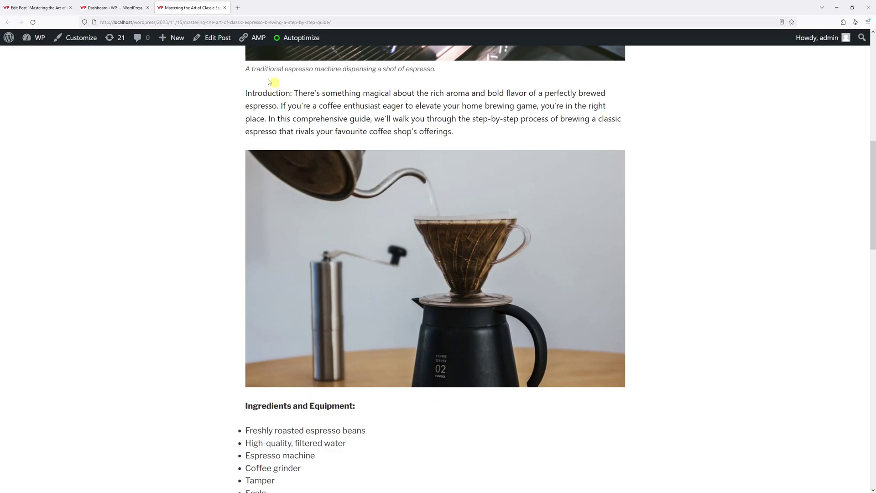
- Back in the editor, add the caption 'Brewing coffee.' to the pour-over image and update the post
{"action": "left_click", "coordinate": [36, 7]}
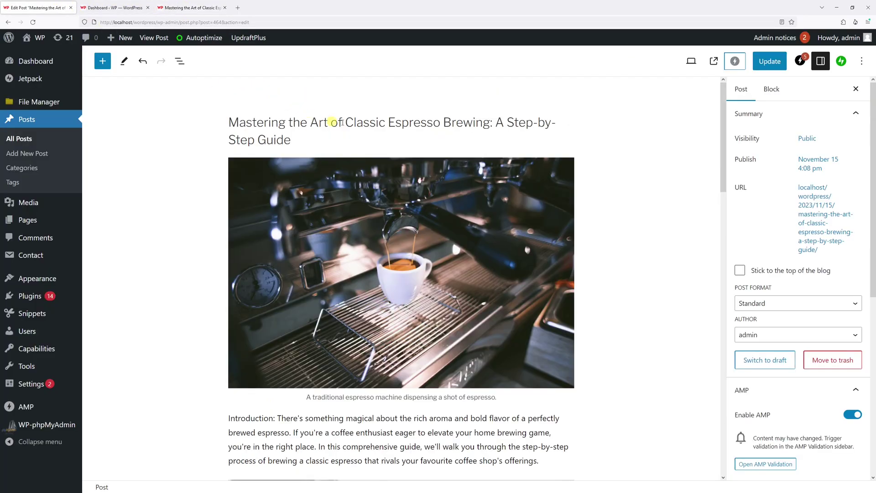
{"action": "scroll", "coordinate": [338, 124], "scroll_direction": "down", "scroll_amount": 3}
{"action": "scroll", "coordinate": [378, 111], "scroll_direction": "down", "scroll_amount": 3}
{"action": "scroll", "coordinate": [378, 111], "scroll_direction": "down", "scroll_amount": 2}
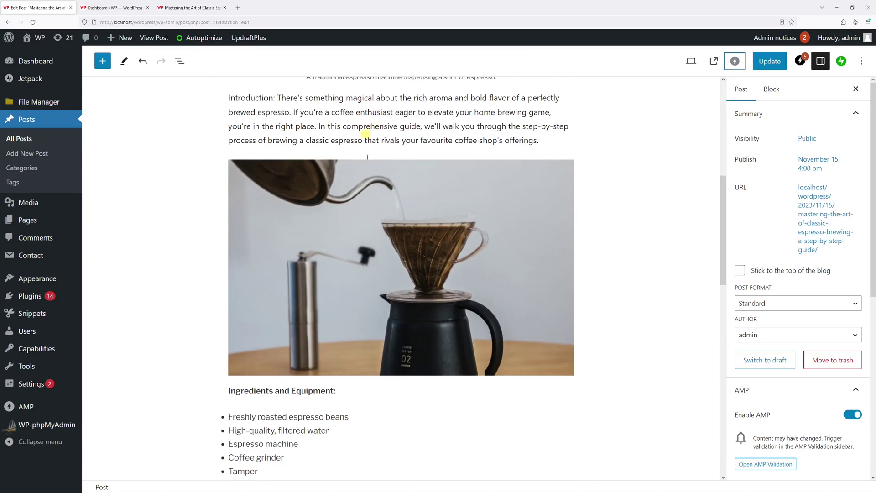
{"action": "left_click", "coordinate": [437, 235]}
{"action": "scroll", "coordinate": [438, 235], "scroll_direction": "down", "scroll_amount": 1}
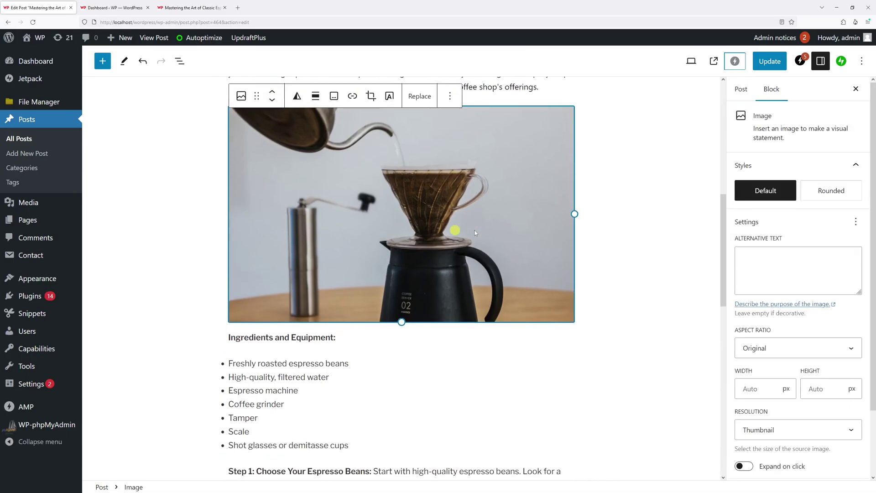
{"action": "left_click", "coordinate": [334, 96]}
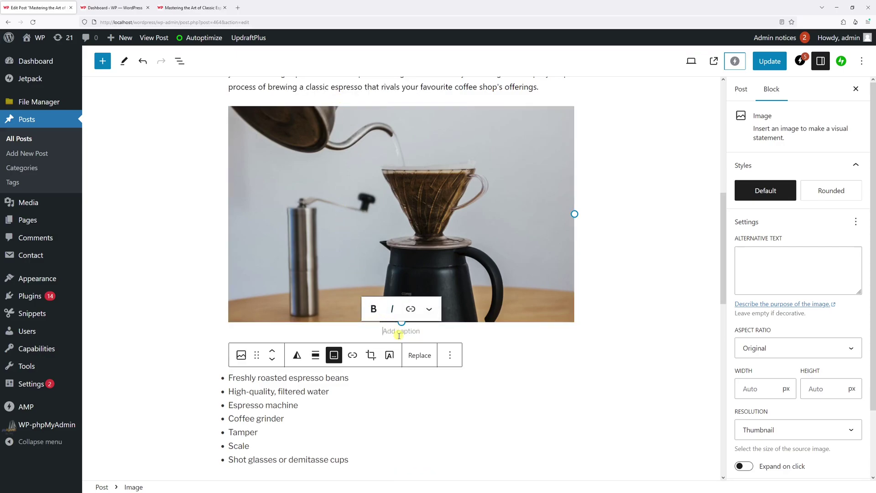
{"action": "type", "text": "Brewing"}
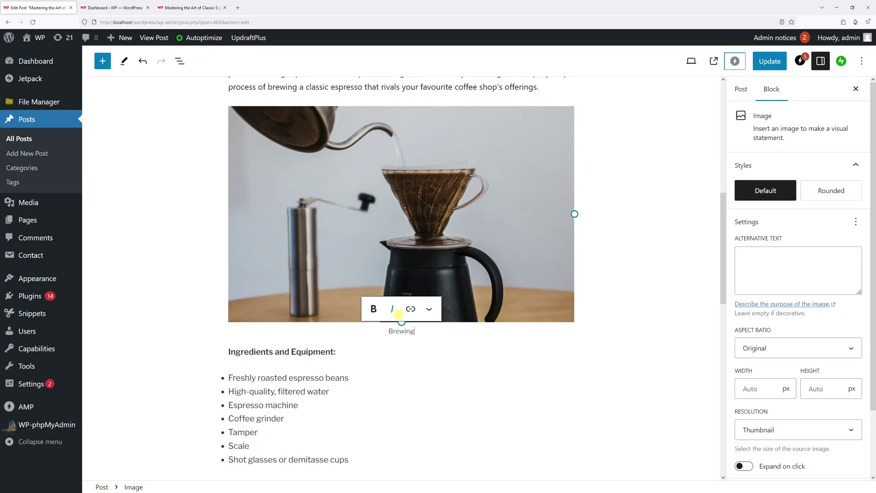
{"action": "type", "text": " coffeee"}
{"action": "key", "text": "BackSpace"}
{"action": "type", "text": "."}
{"action": "left_click", "coordinate": [612, 294]}
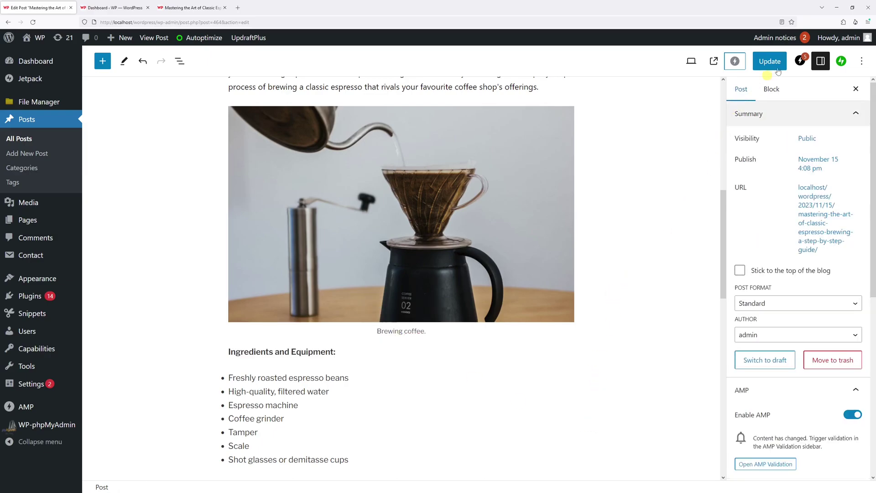
{"action": "left_click", "coordinate": [770, 61]}
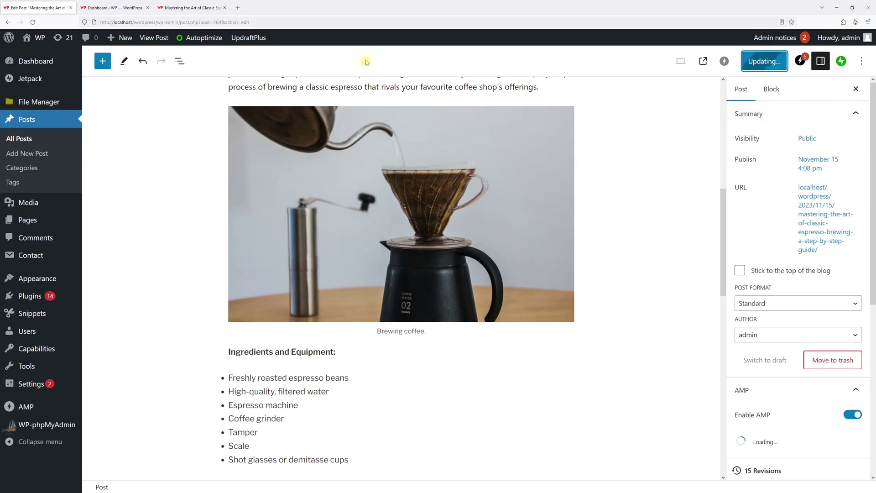
- Reload the live post to see the 'Brewing coffee.' caption under the pour-over photo
{"action": "left_click", "coordinate": [191, 8]}
{"action": "key", "text": "F5"}
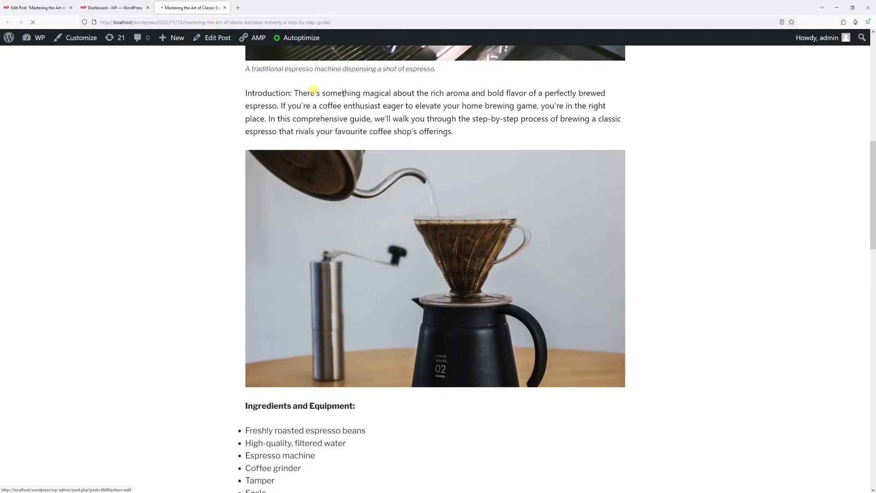
{"action": "scroll", "coordinate": [473, 172], "scroll_direction": "down", "scroll_amount": 5}
{"action": "scroll", "coordinate": [468, 170], "scroll_direction": "down", "scroll_amount": 5}
{"action": "scroll", "coordinate": [412, 206], "scroll_direction": "down", "scroll_amount": 5}
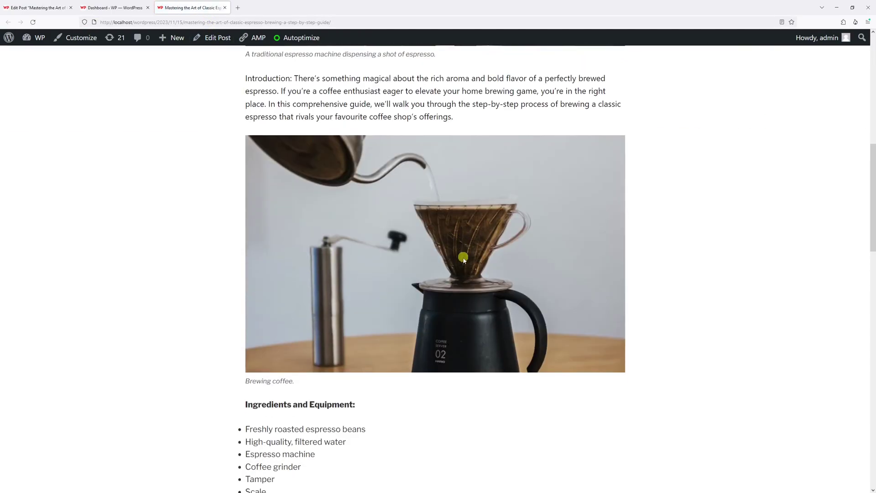